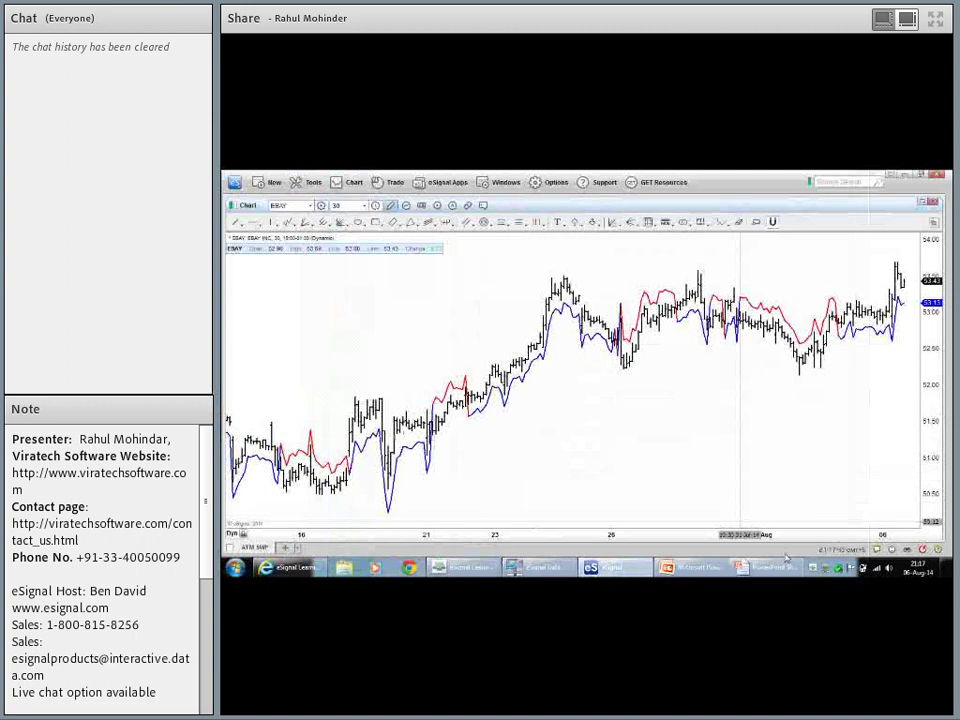
# Draw a narrow vertical ellipse around the SWI line's switch from red to blue late on 04 Aug.
pyautogui.scroll(2, 677, 521)
pyautogui.scroll(2, 677, 521)
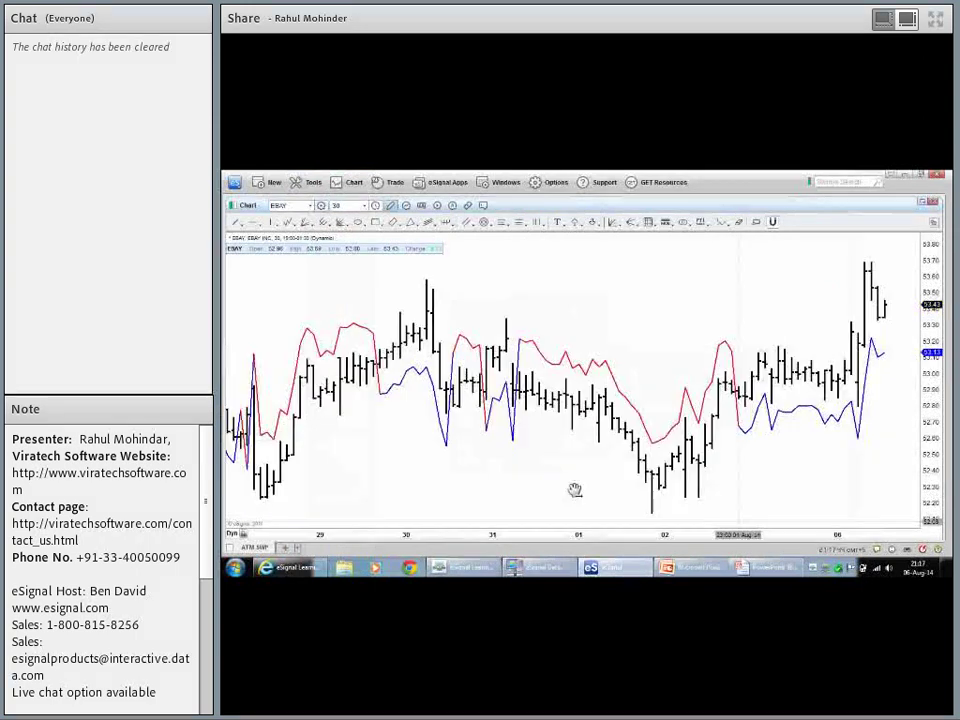
pyautogui.scroll(2, 574, 489)
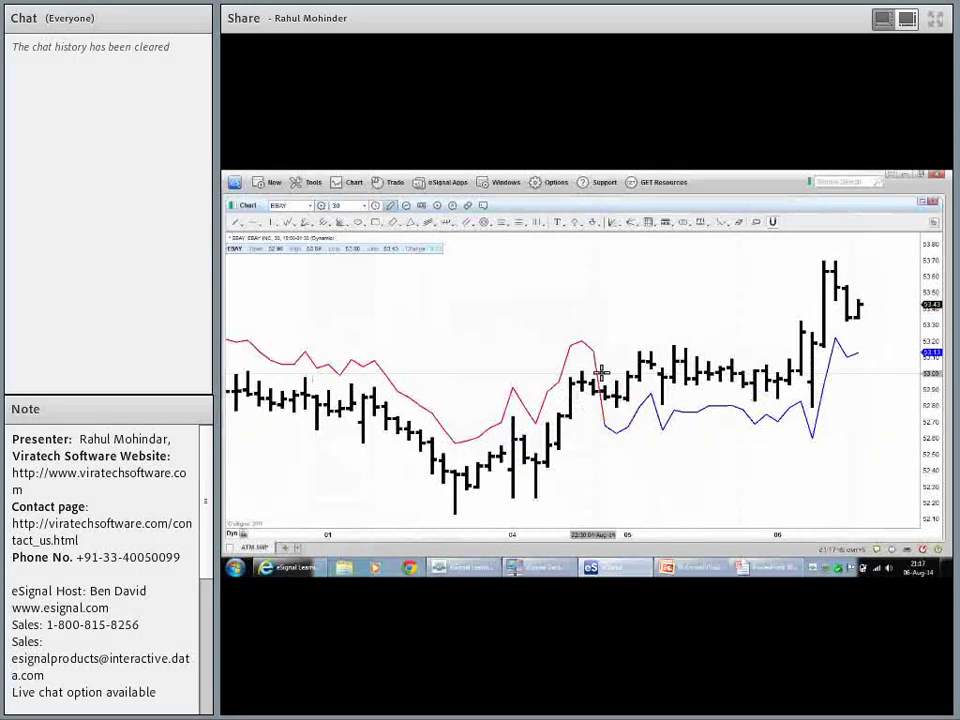
pyautogui.middleClick(525, 328)
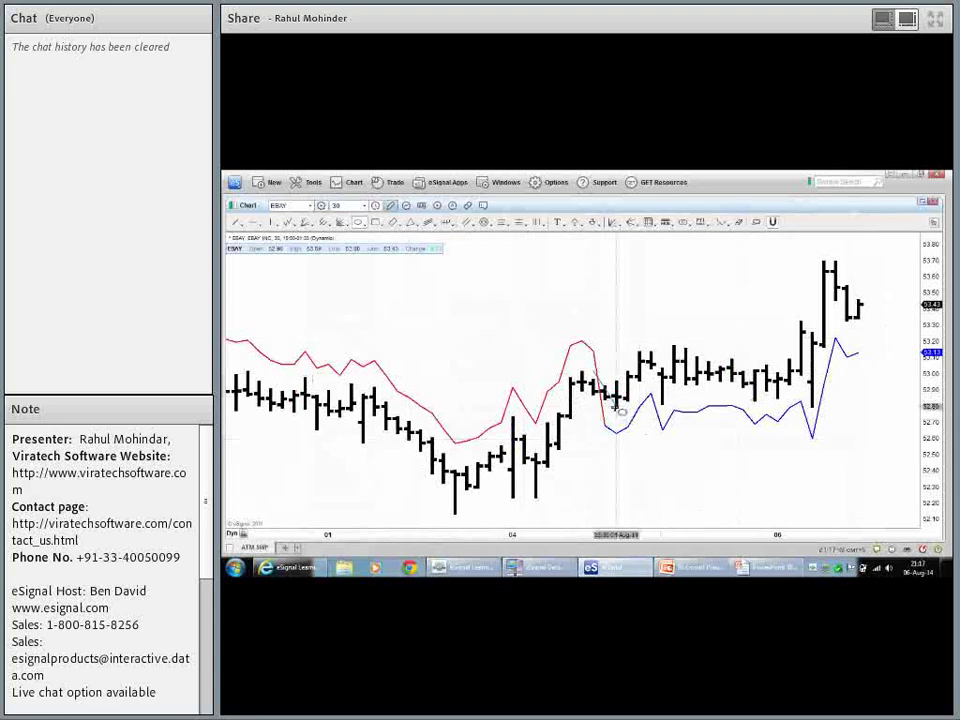
pyautogui.moveTo(614, 316); pyautogui.dragTo(592, 461)
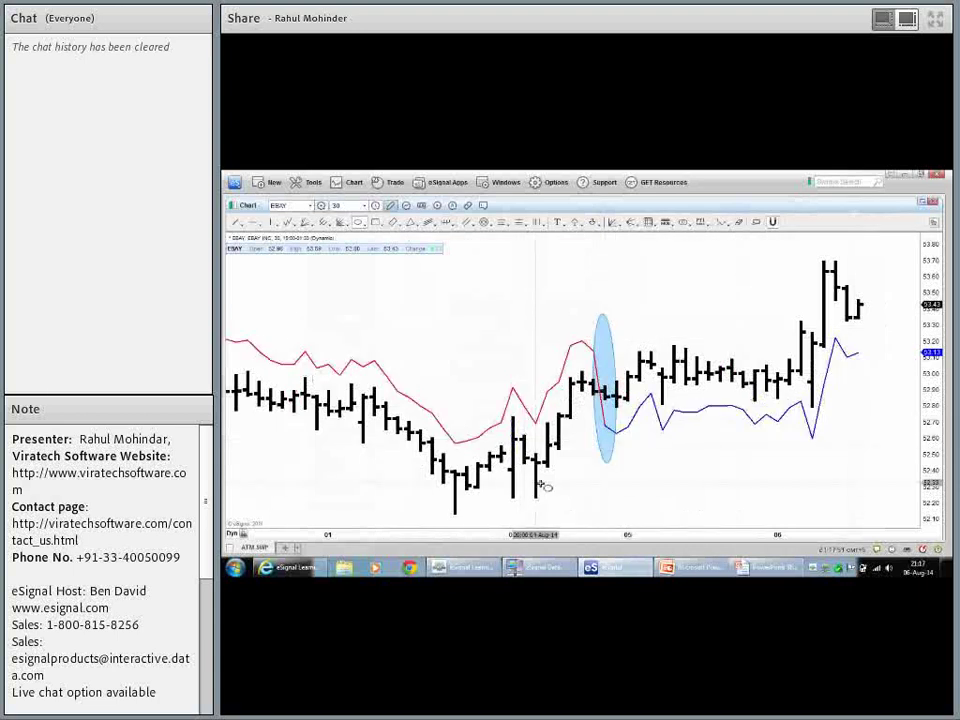
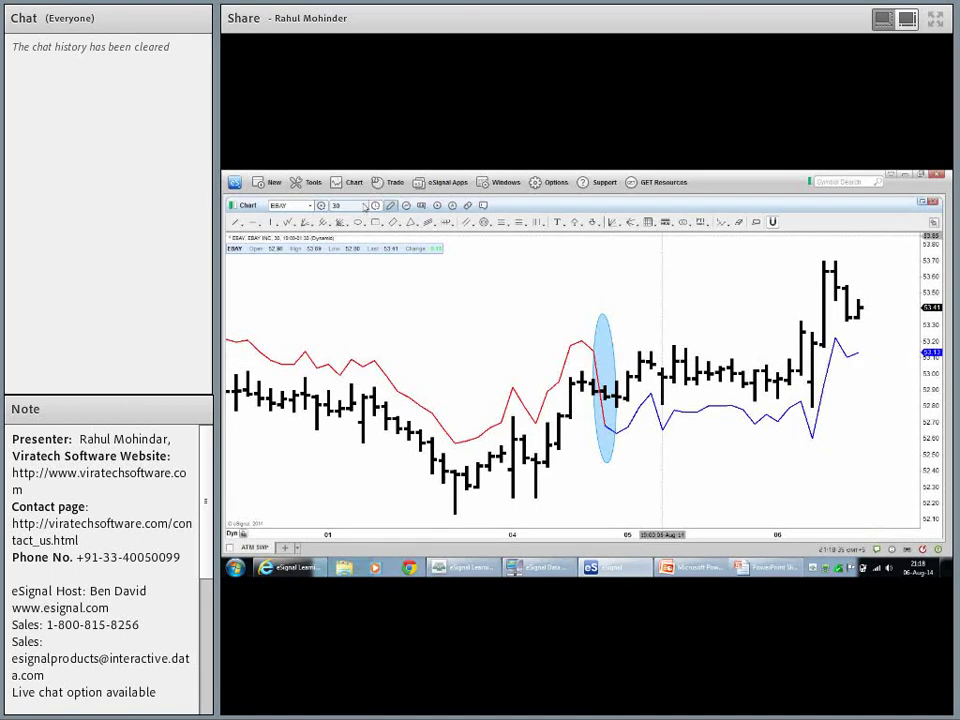
# Set the EBAY chart's interval to 15 minutes.
pyautogui.click(354, 205)
pyautogui.write('15')
pyautogui.press('Return')
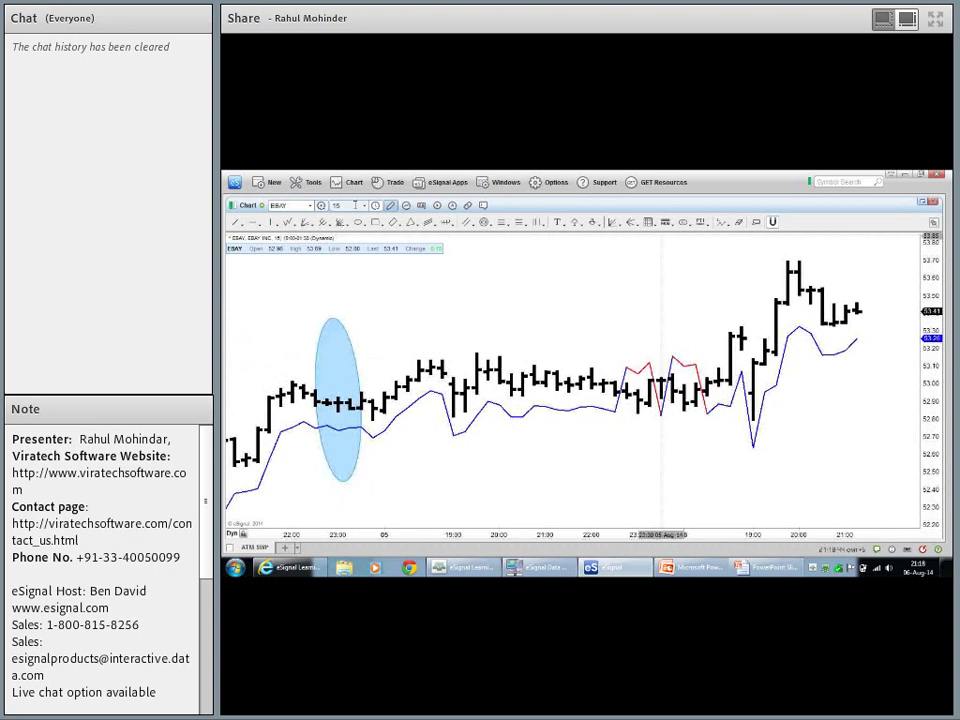
# Delete the ellipse annotation from the EBAY chart.
pyautogui.scroll(5, 667, 540)
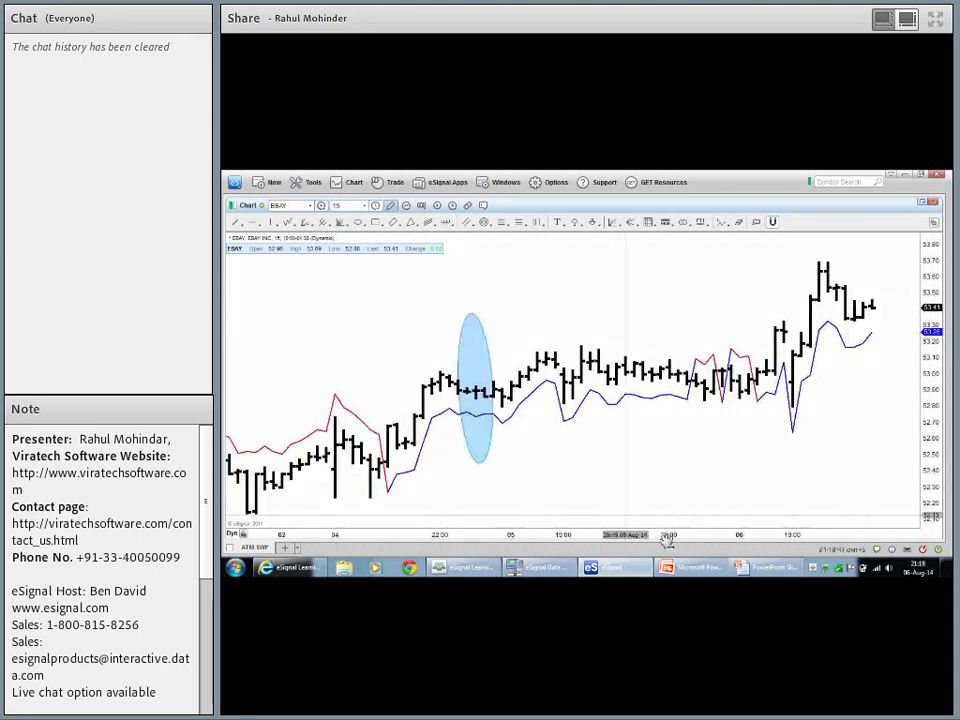
pyautogui.scroll(4, 667, 540)
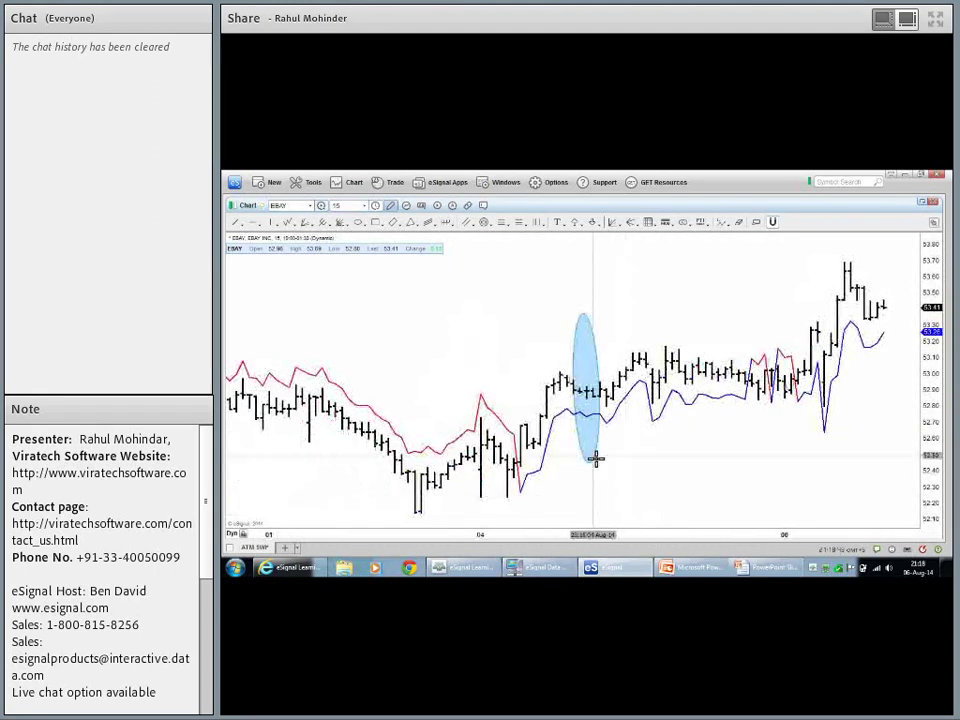
pyautogui.click(594, 460)
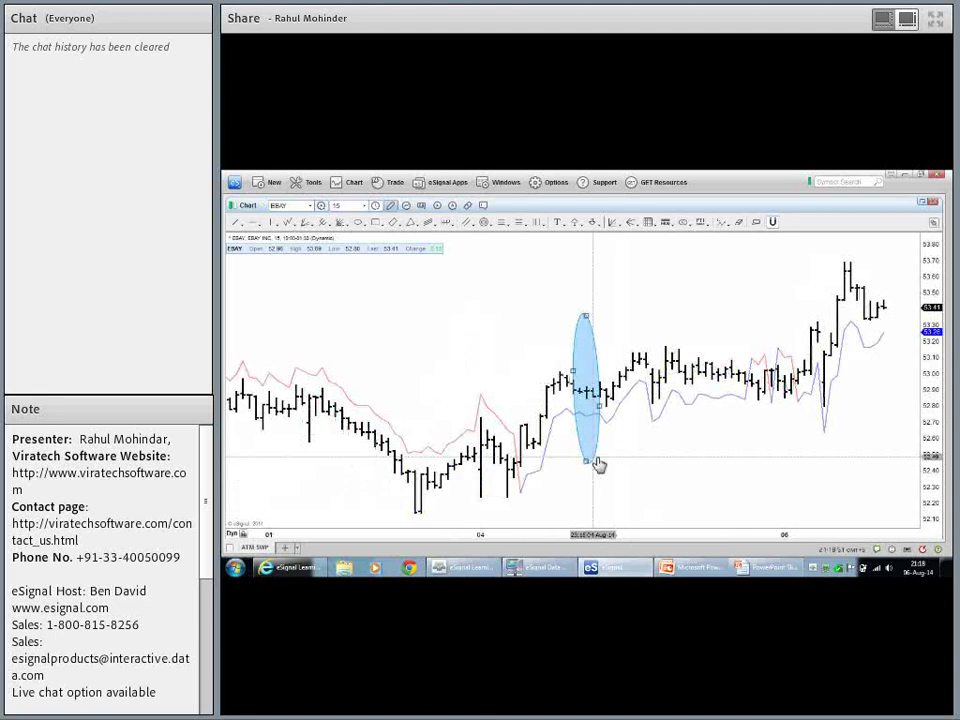
pyautogui.press('Delete')
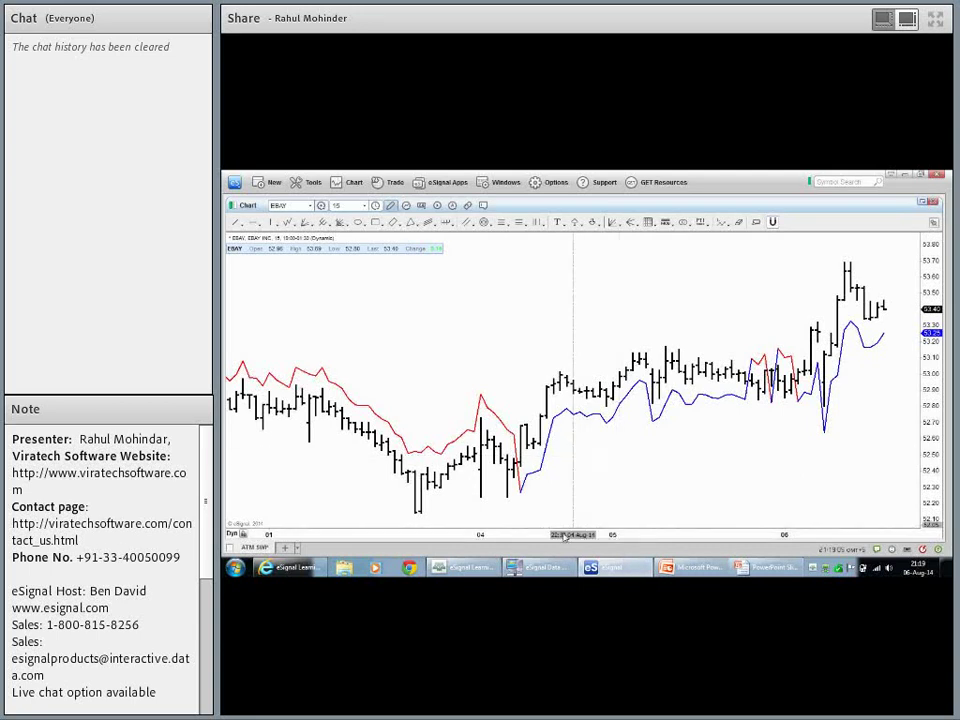
# Mark the price fall and the following rise with trend lines, and the choppy stretch just before 06 Aug with a rectangle.
pyautogui.moveTo(585, 442); pyautogui.dragTo(679, 425)
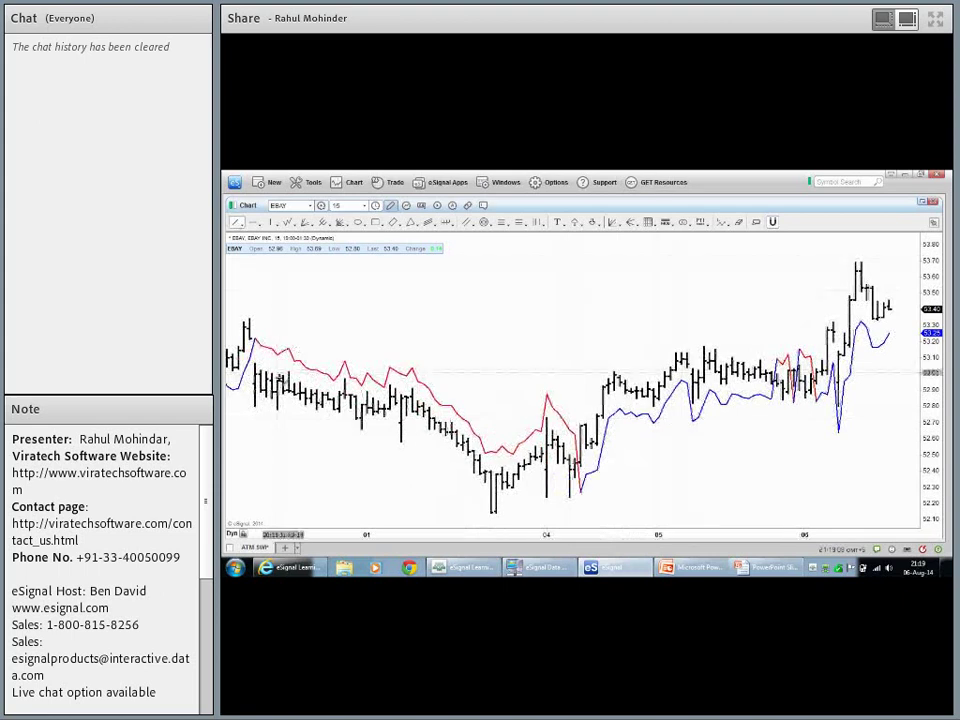
pyautogui.moveTo(320, 392)
pyautogui.mouseDown()
pyautogui.moveTo(429, 482)
pyautogui.moveTo(495, 495)
pyautogui.mouseUp()
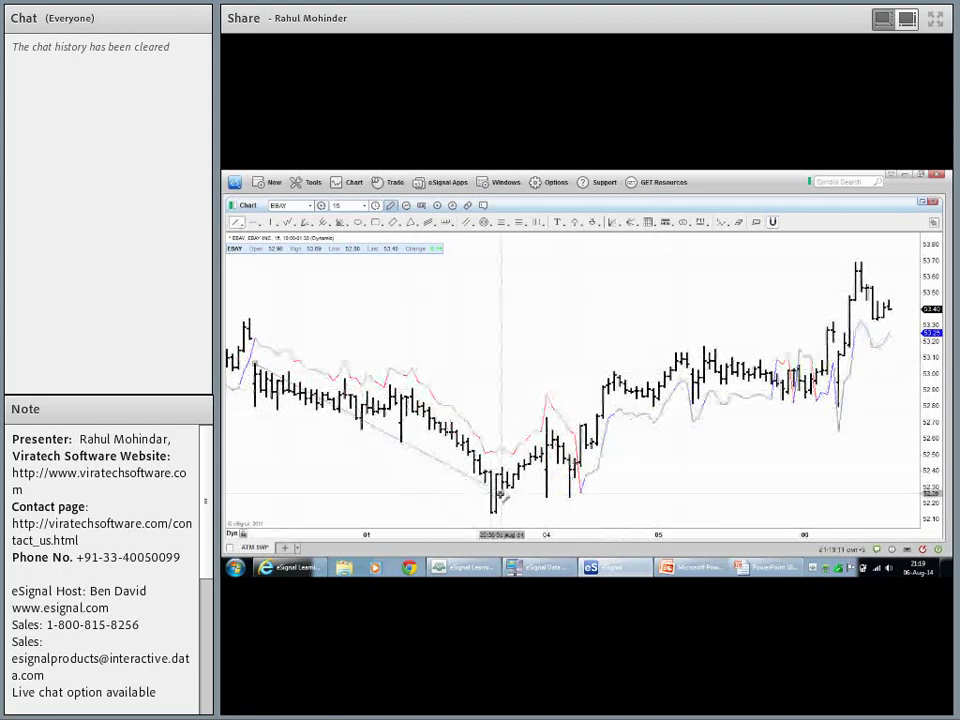
pyautogui.moveTo(600, 414); pyautogui.dragTo(691, 343)
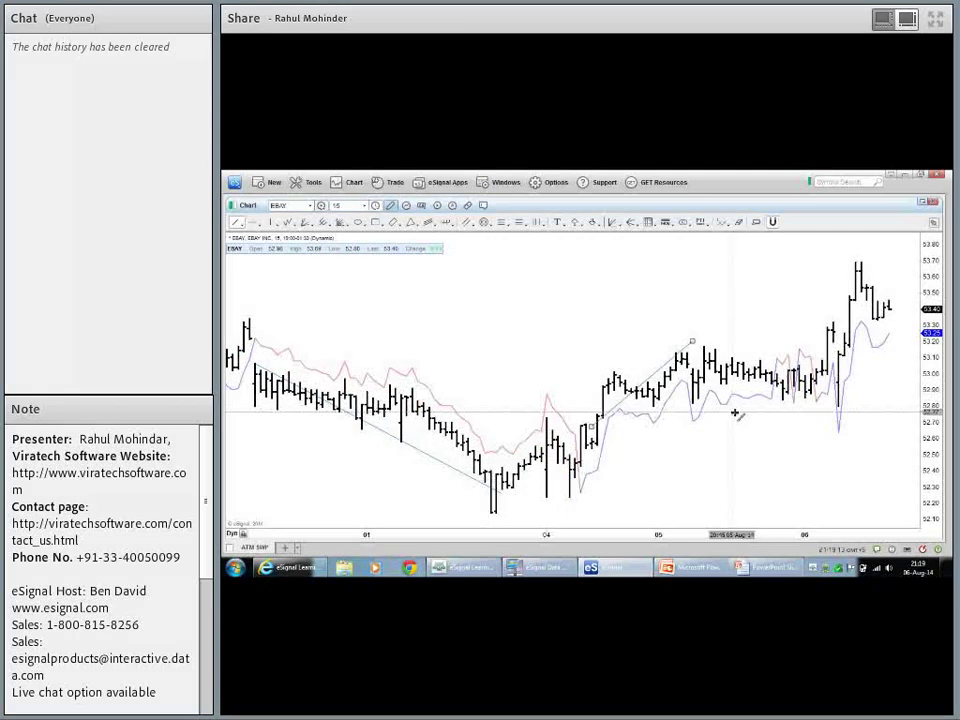
pyautogui.click(737, 415)
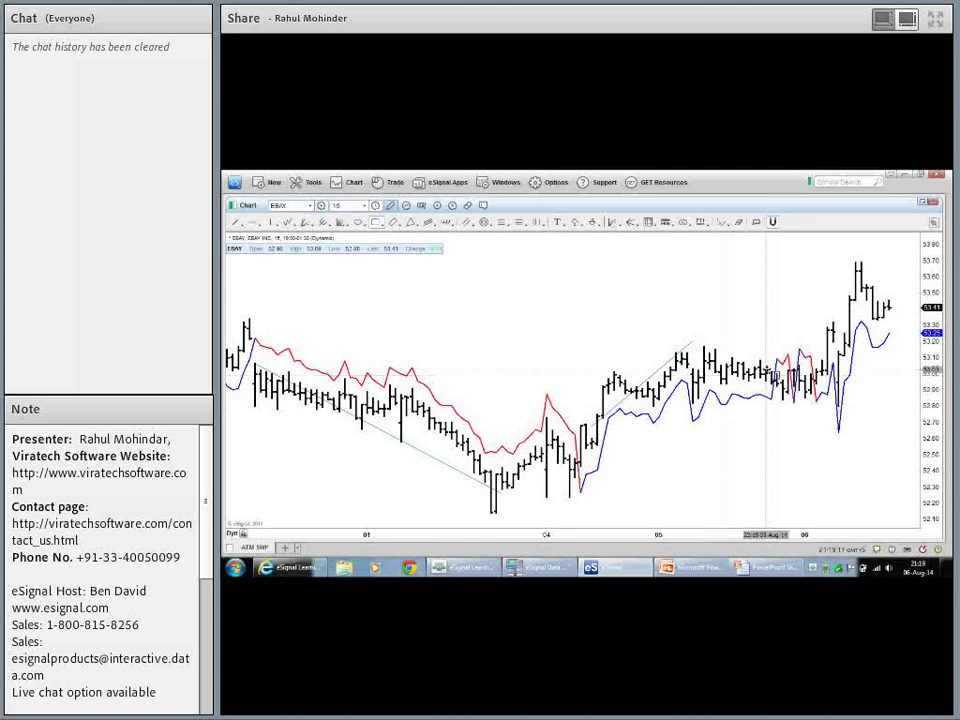
pyautogui.moveTo(766, 356); pyautogui.dragTo(822, 402)
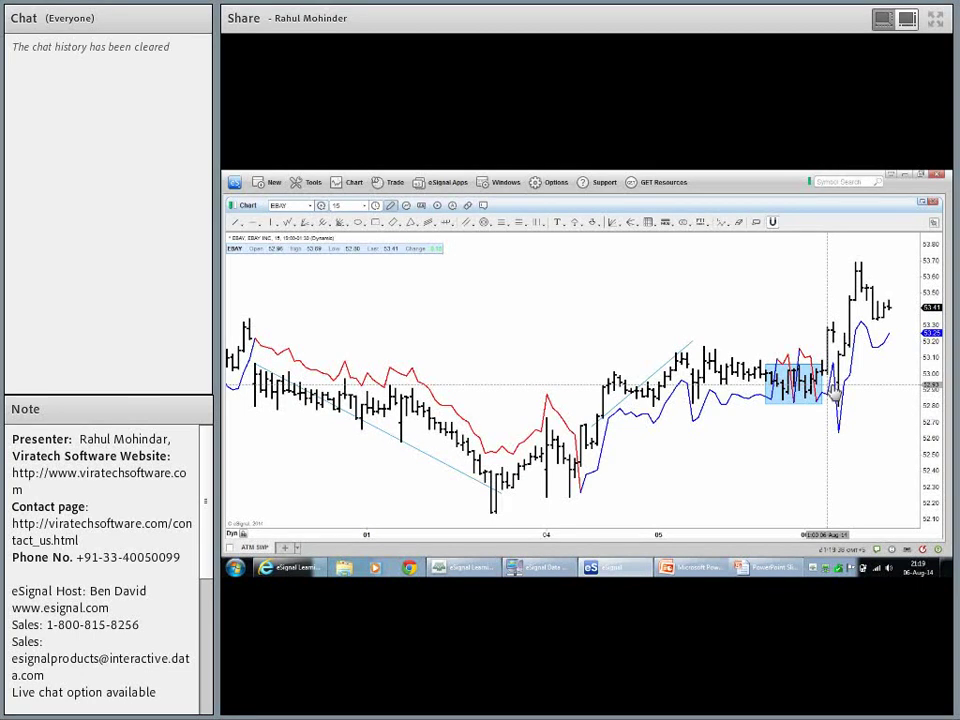
# Restore the chart to its smaller size beside the Watch List and remove the SWI column from the list.
pyautogui.doubleClick(829, 209)
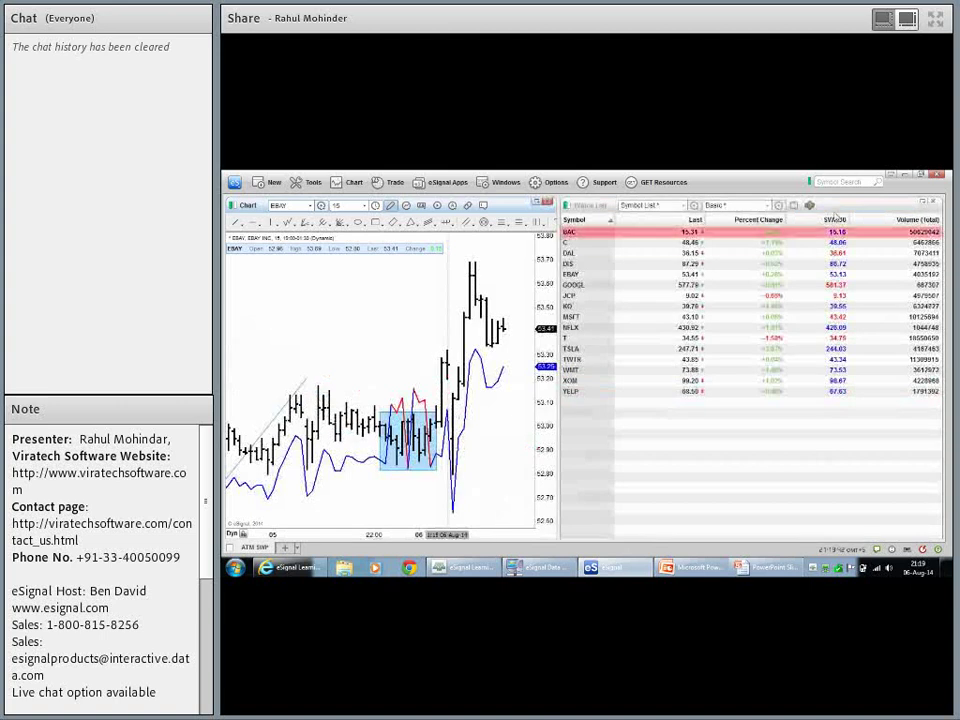
pyautogui.rightClick(835, 220)
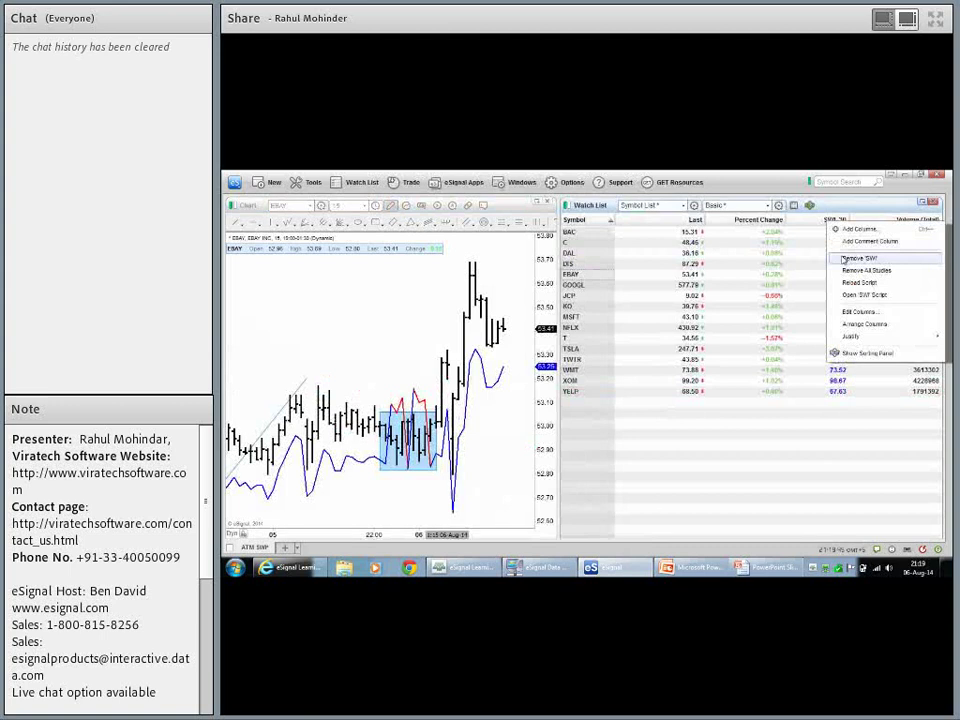
# Remove all drawings and all studies from the EBAY chart.
pyautogui.rightClick(412, 458)
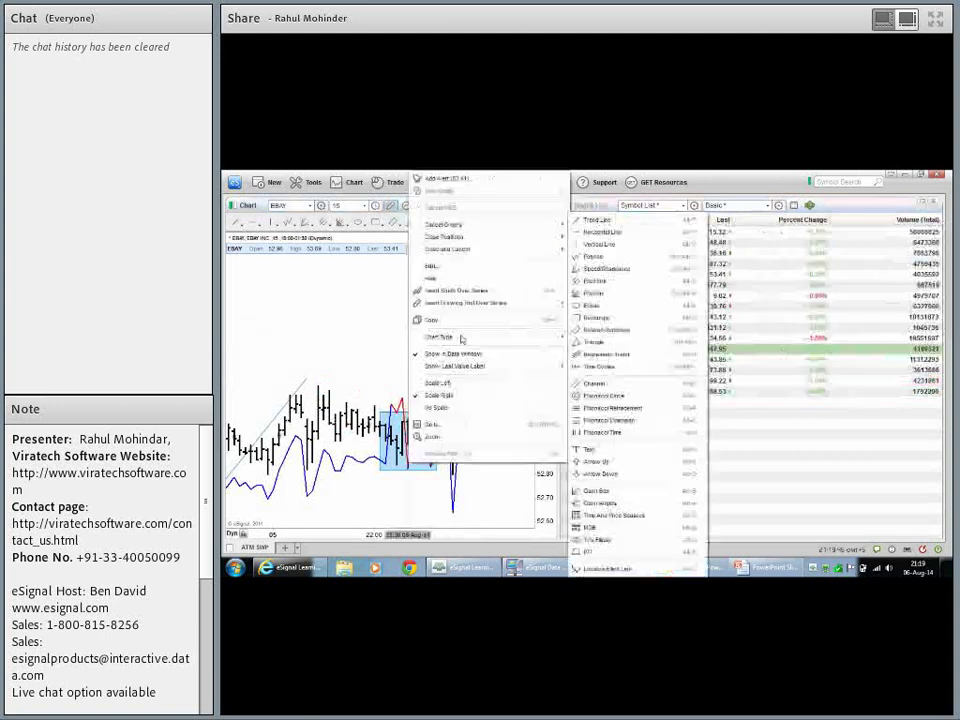
pyautogui.rightClick(361, 318)
pyautogui.click(405, 331)
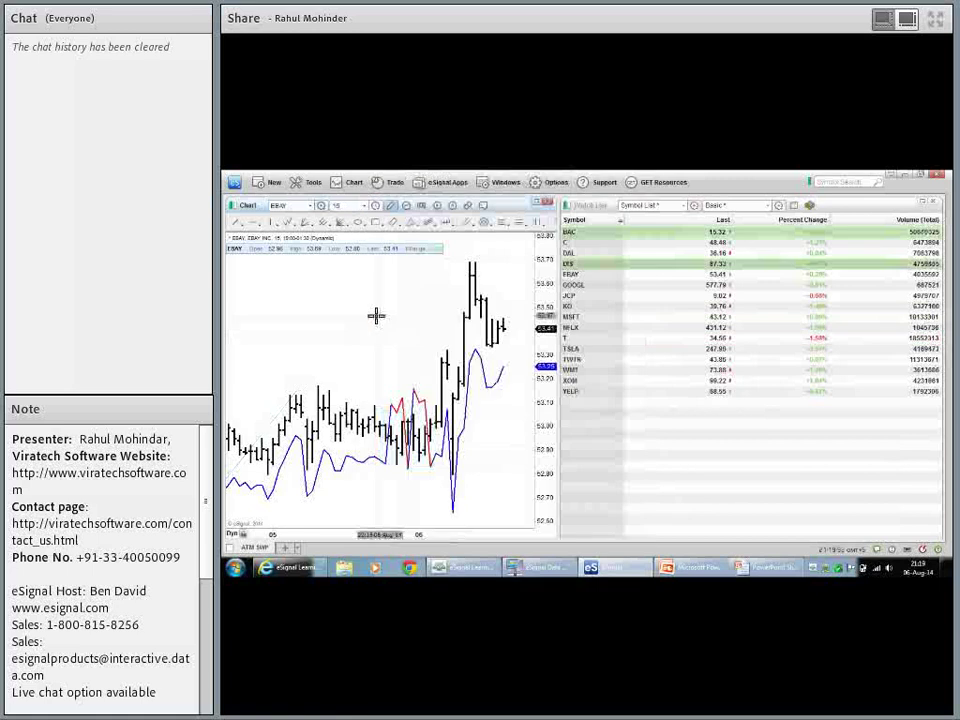
pyautogui.rightClick(375, 315)
pyautogui.moveTo(484, 321)
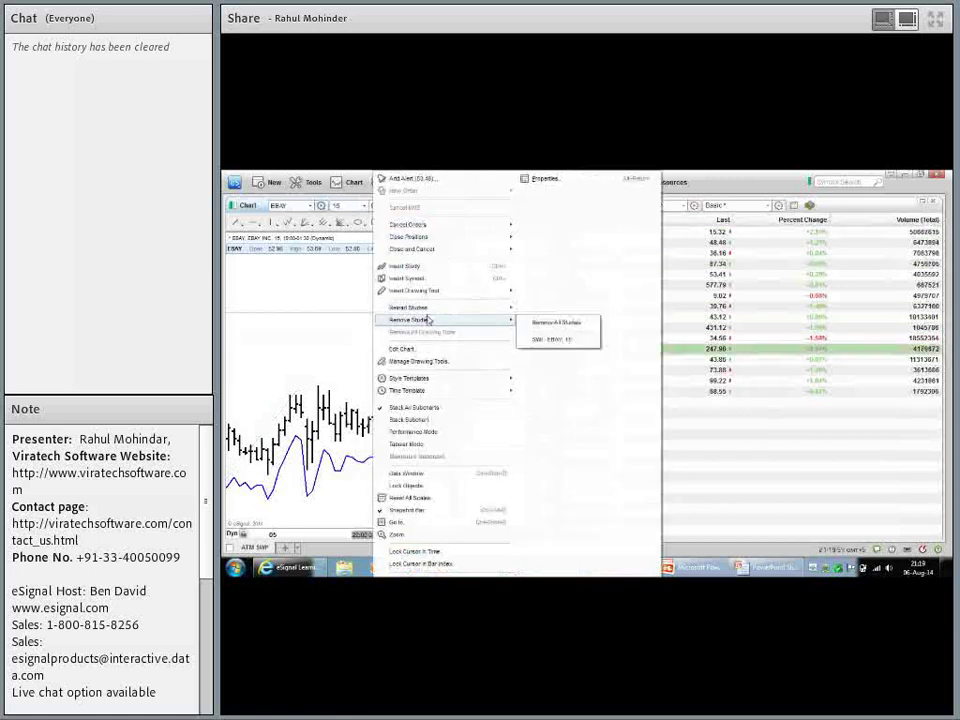
pyautogui.click(556, 322)
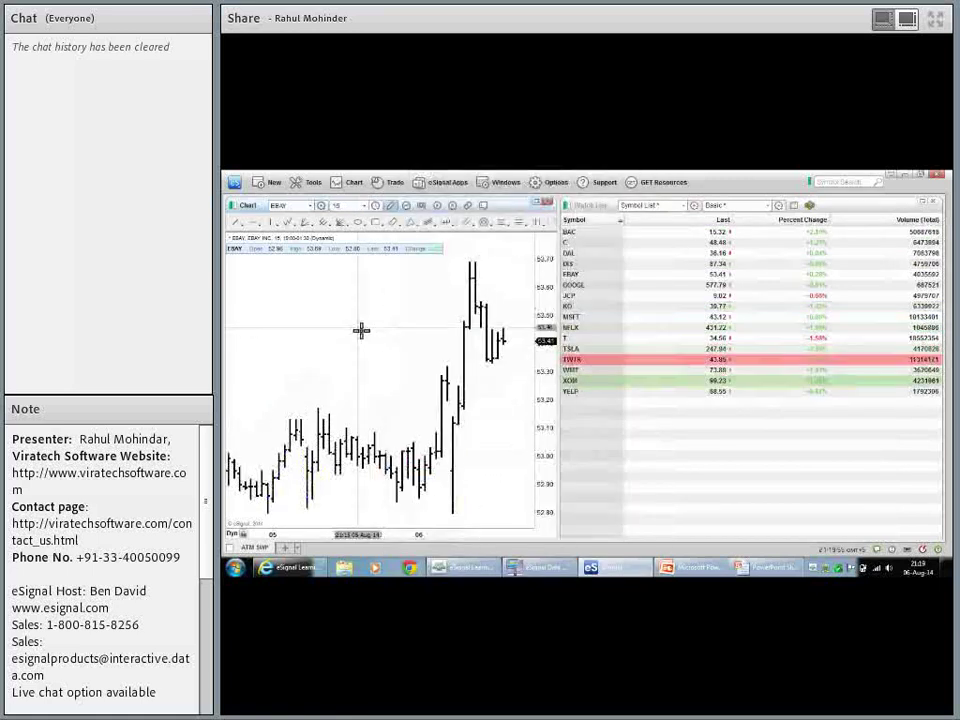
# Insert the add-on study ATM SWI CW.efs from the ATM PowerScreener by VIRATECH folder into the EBAY chart.
pyautogui.rightClick(359, 333)
pyautogui.click(382, 266)
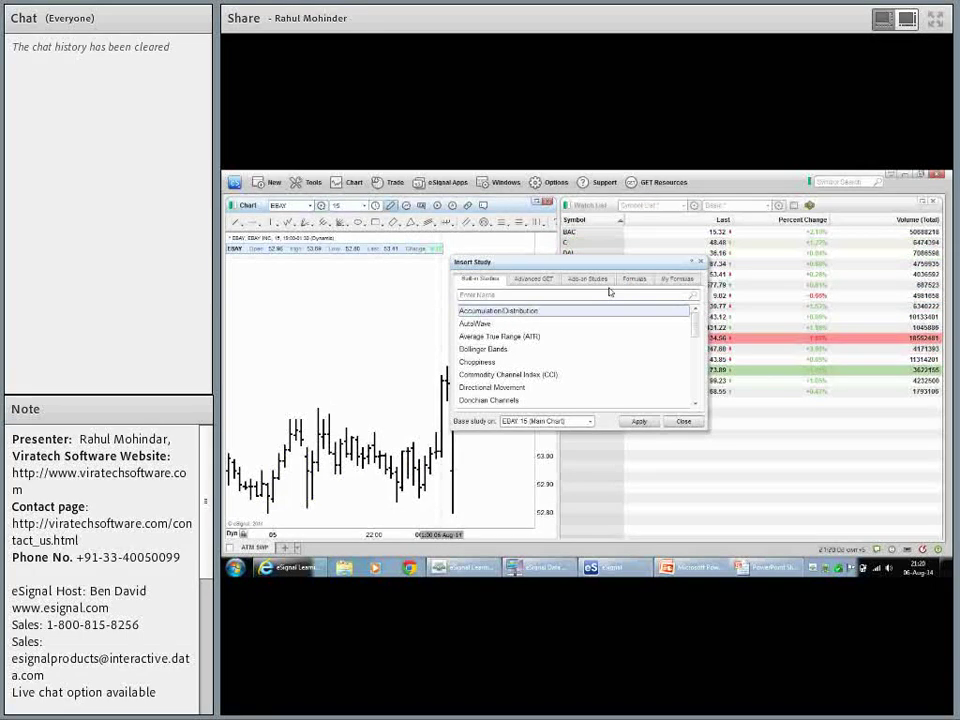
pyautogui.click(590, 279)
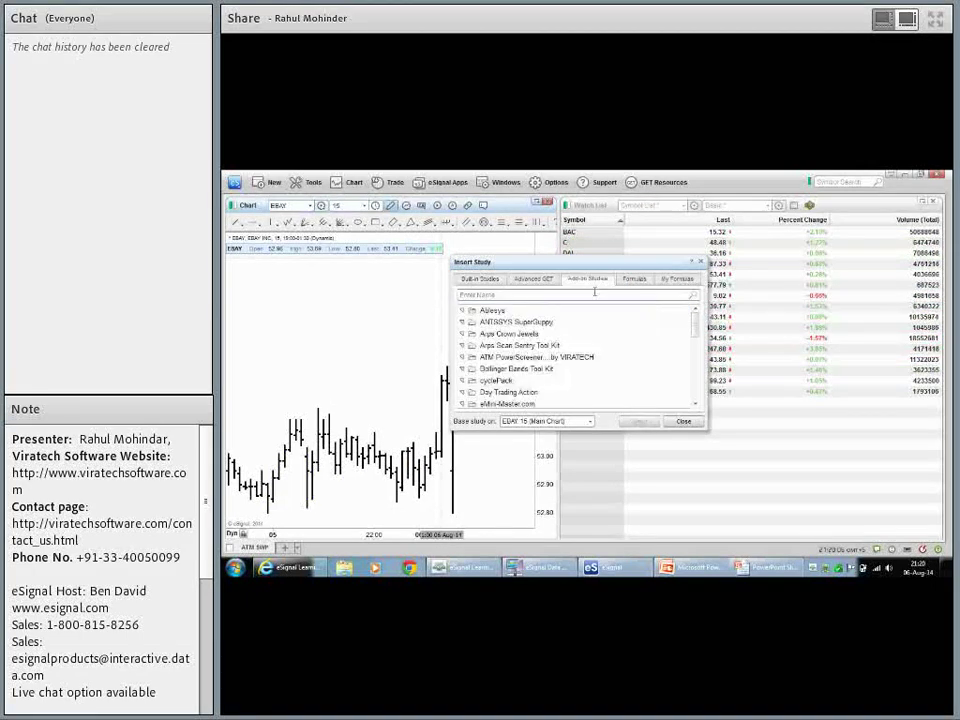
pyautogui.doubleClick(566, 358)
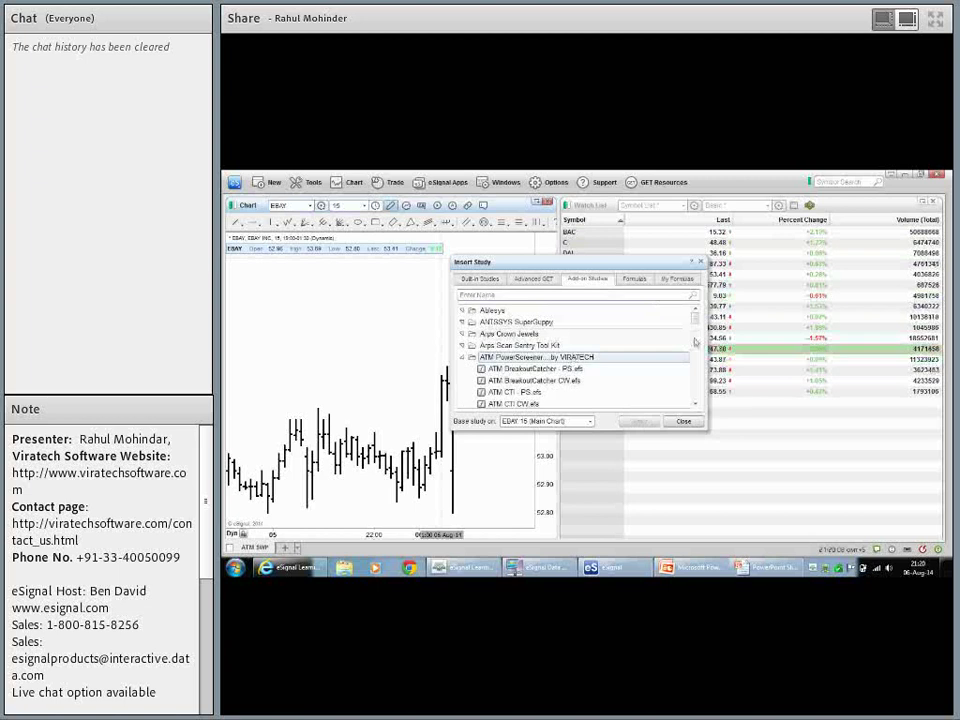
pyautogui.scroll(-5, 697, 328)
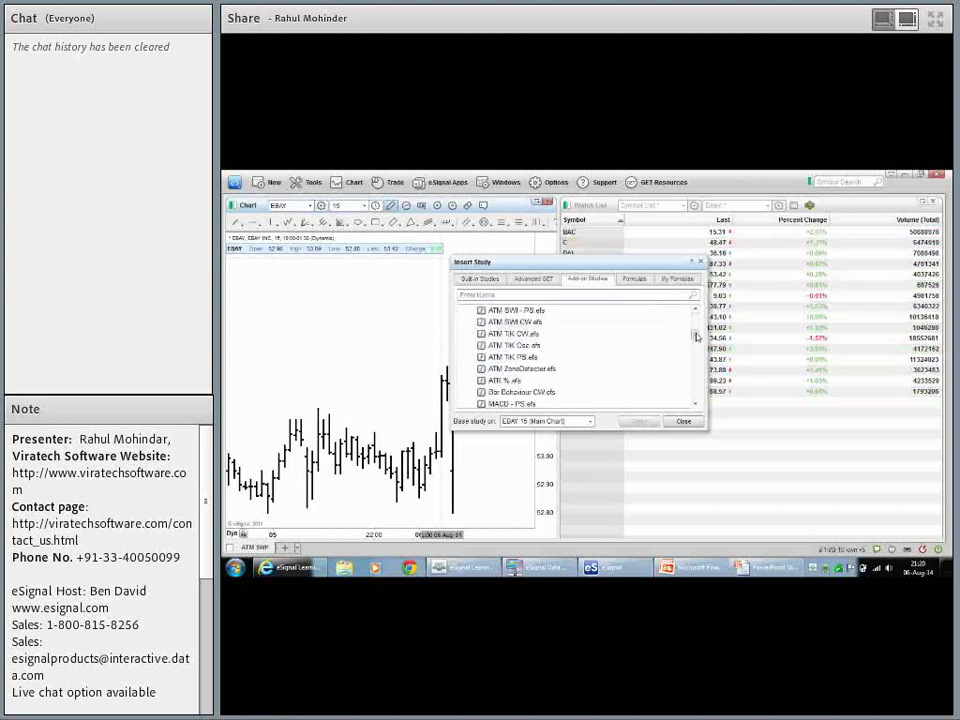
pyautogui.doubleClick(529, 323)
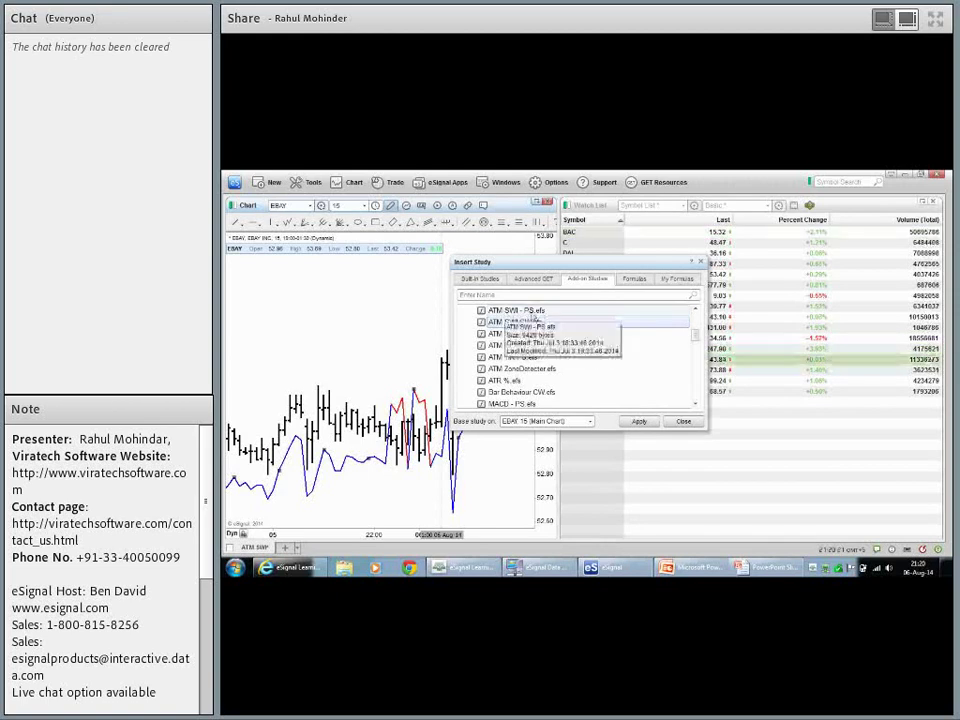
pyautogui.doubleClick(537, 393)
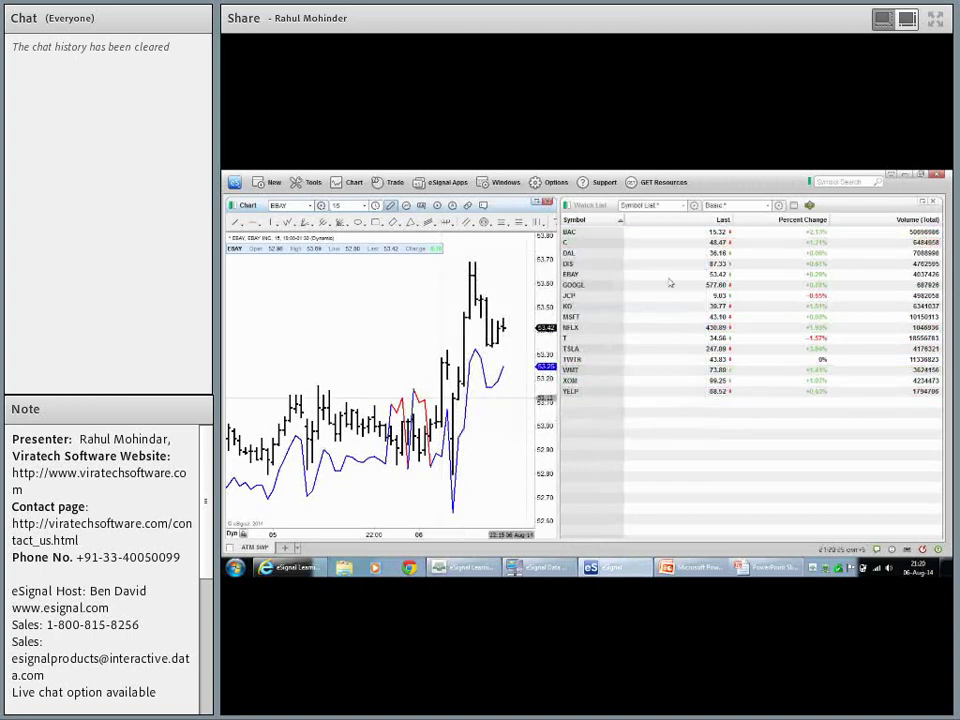
# Add the add-on study ATM SWI - PS.efs to the Watch List as a column.
pyautogui.rightClick(796, 222)
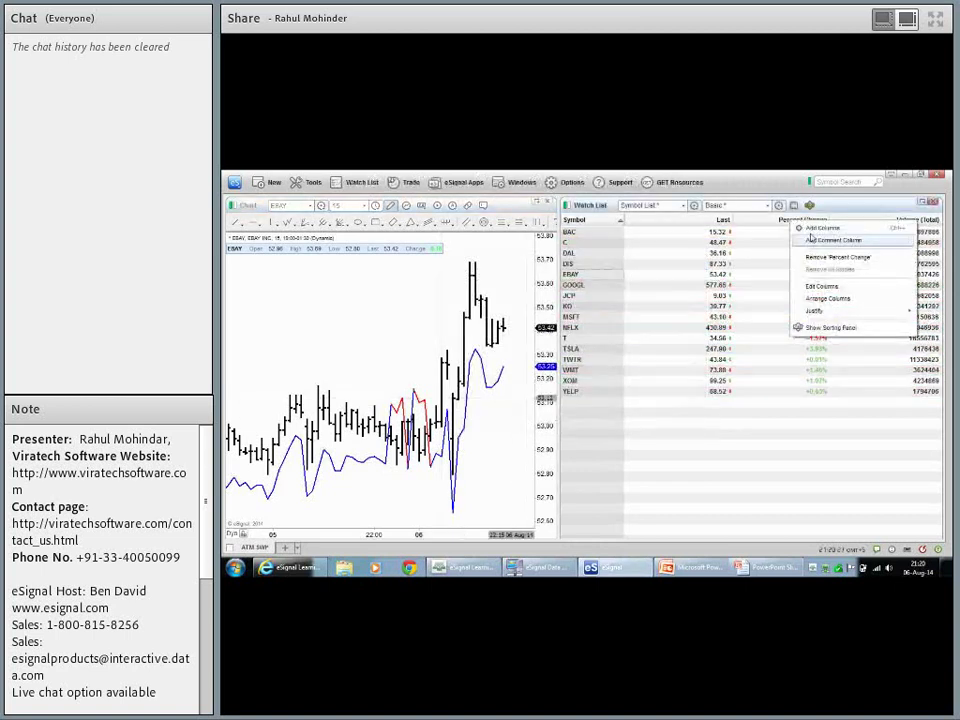
pyautogui.click(811, 232)
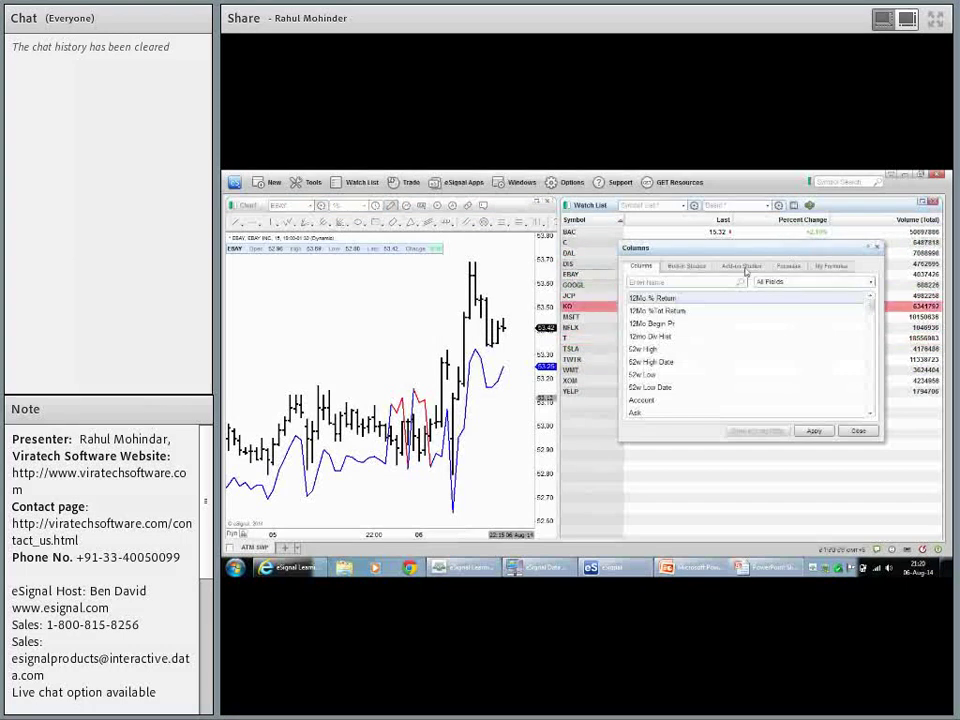
pyautogui.click(795, 267)
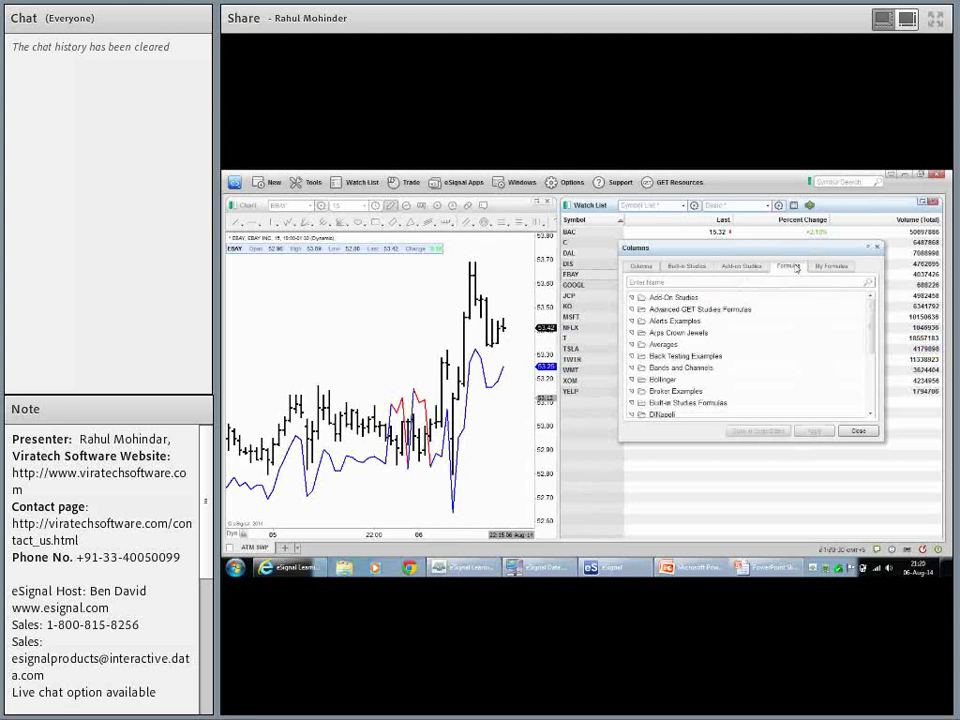
pyautogui.click(741, 266)
pyautogui.scroll(-3, 760, 340)
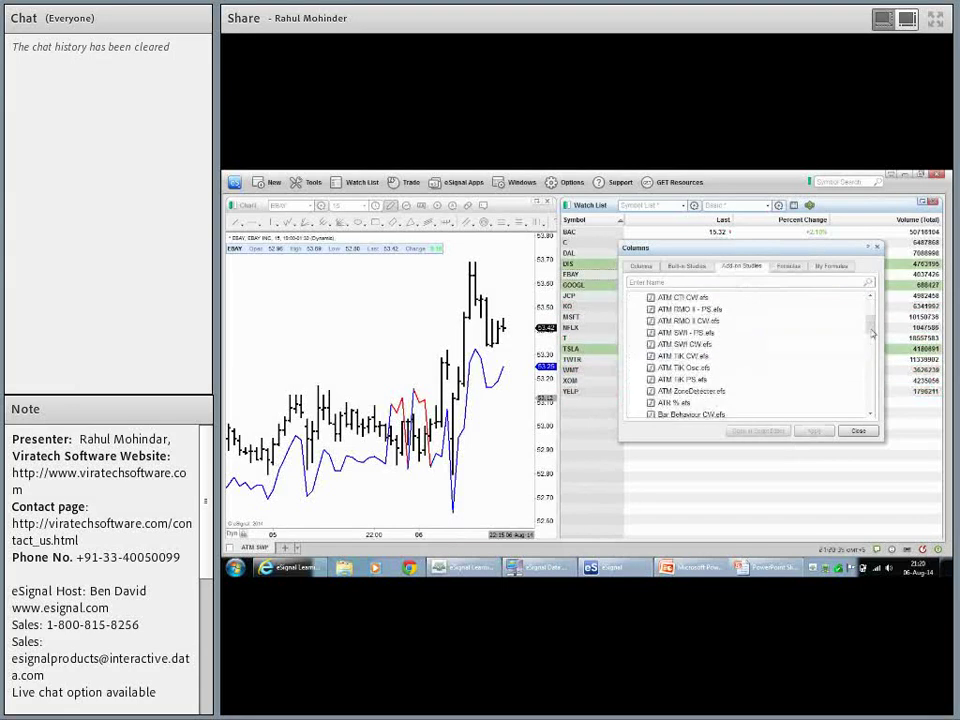
pyautogui.click(730, 335)
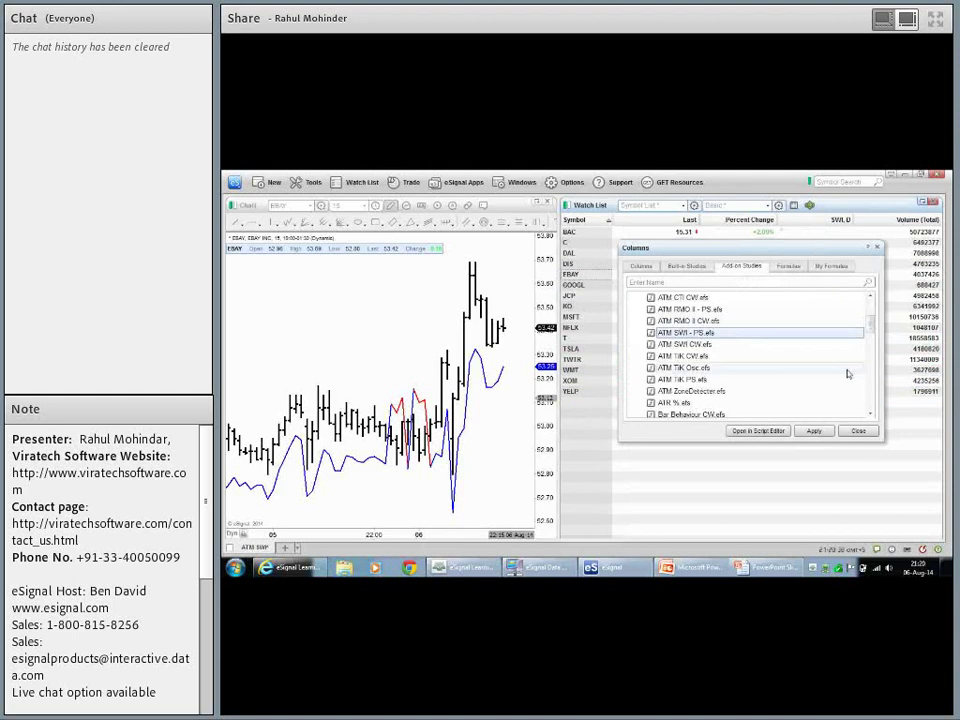
pyautogui.click(858, 431)
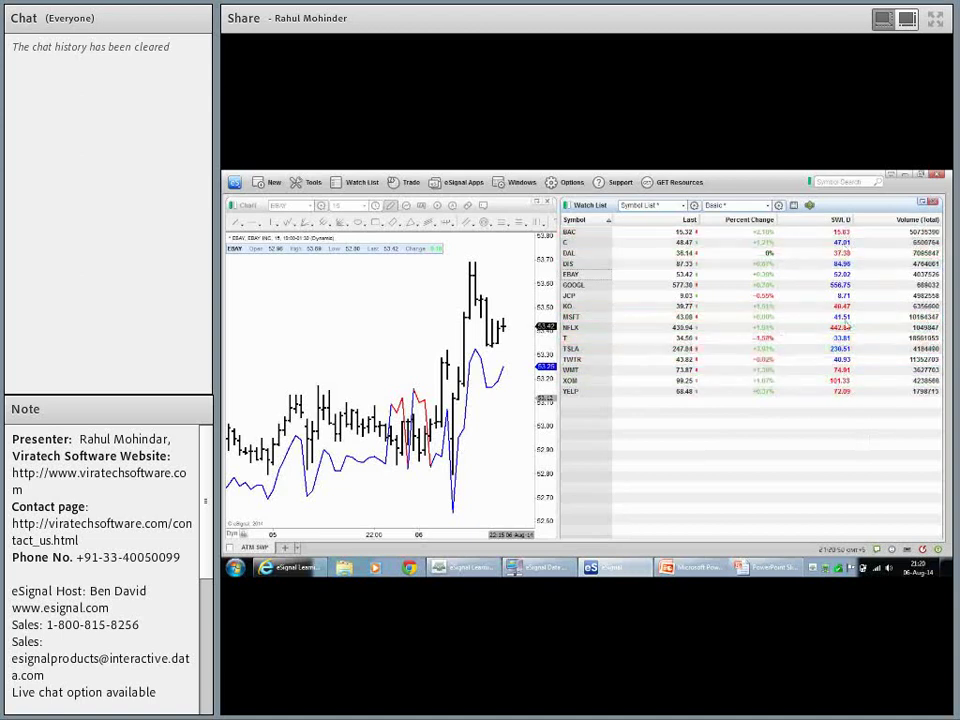
# Set the interval of the Watch List's SWI column to 5.
pyautogui.rightClick(838, 226)
pyautogui.press('Escape')
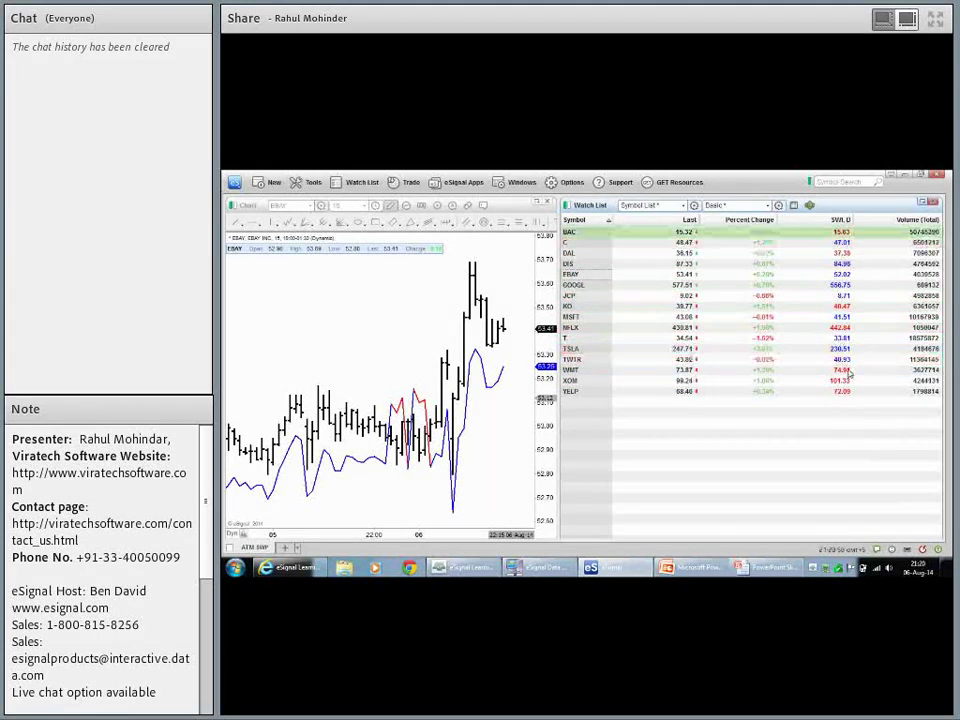
pyautogui.doubleClick(811, 221)
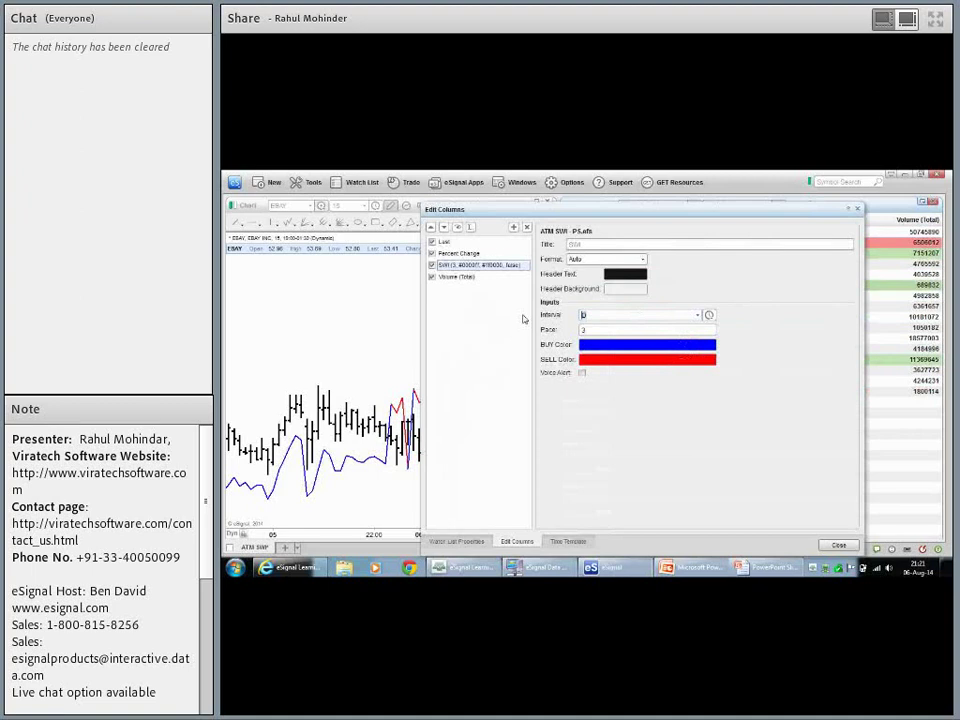
pyautogui.doubleClick(612, 315)
pyautogui.write('5')
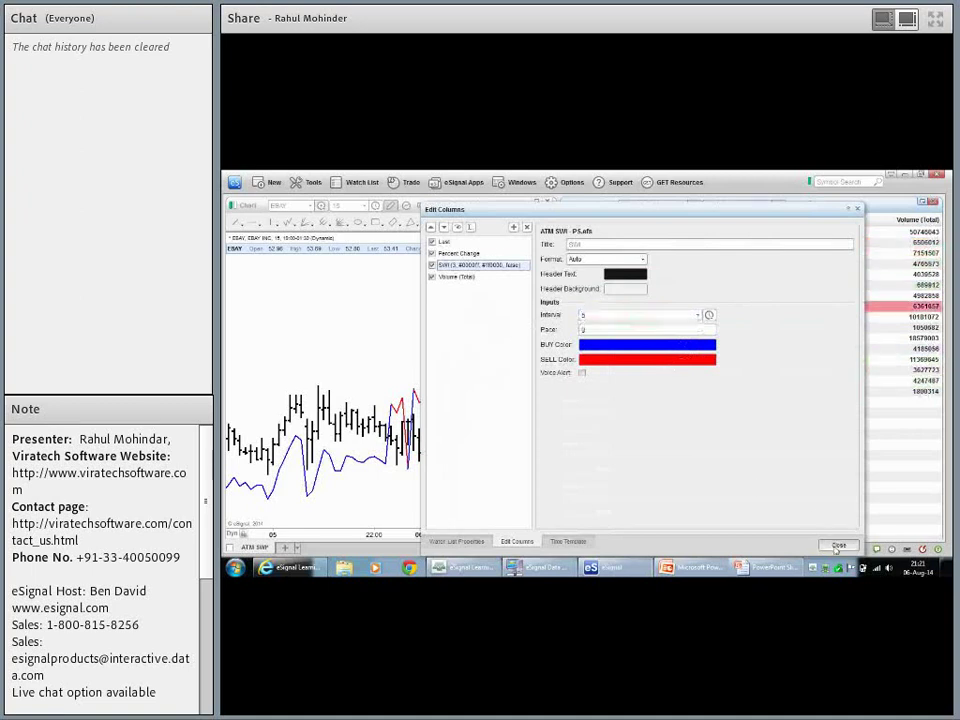
pyautogui.click(837, 545)
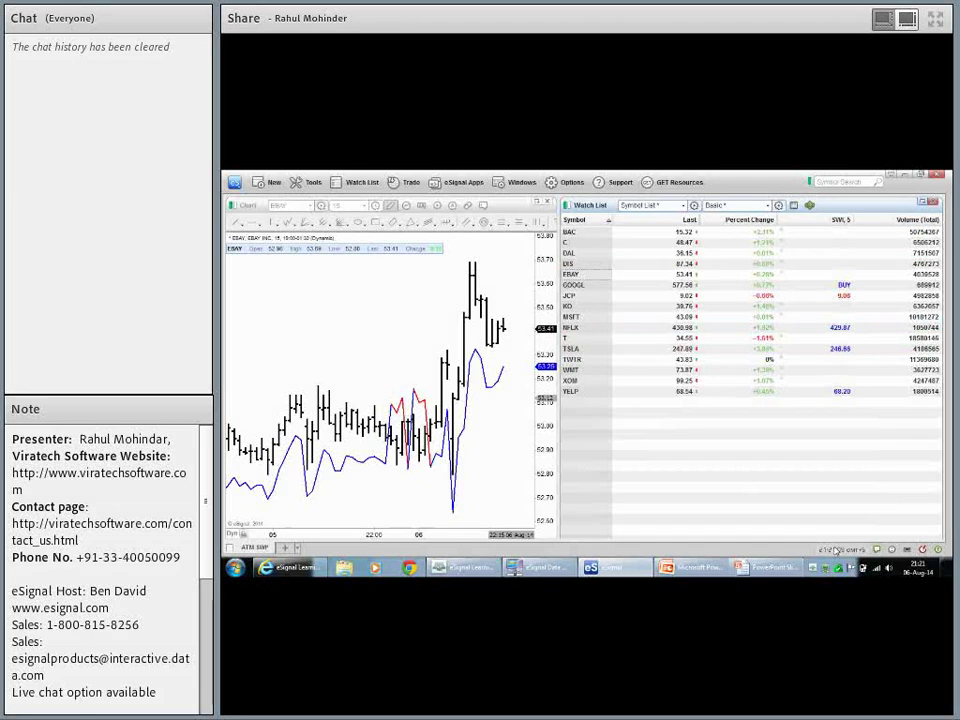
# Load GOOGL from the Watch List into the chart at interval 5, and switch the chart to KO.
pyautogui.click(850, 286)
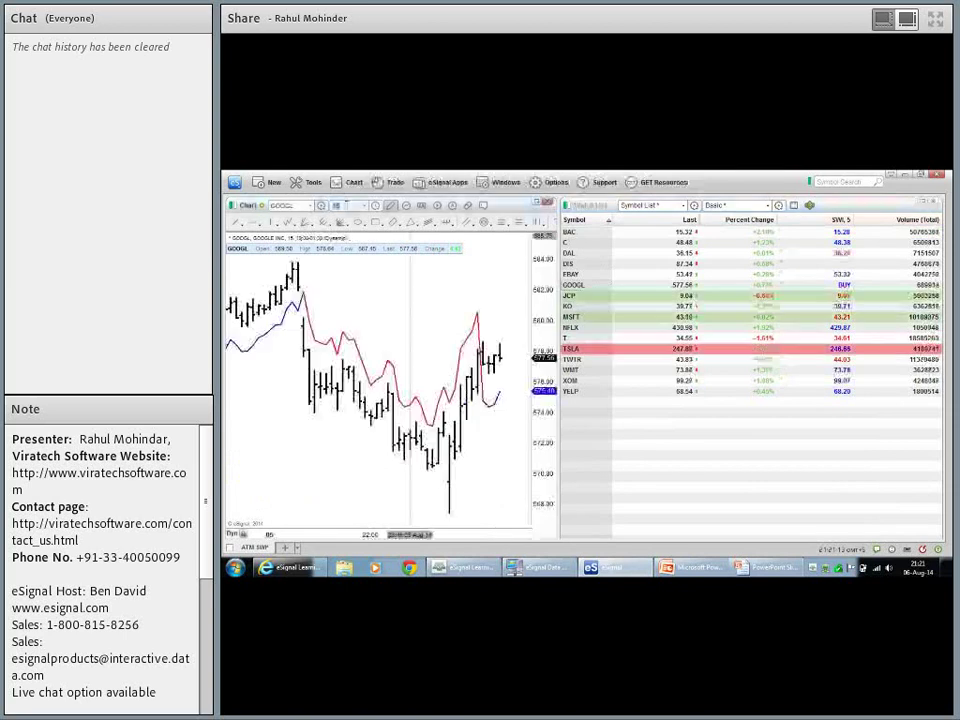
pyautogui.write('5')
pyautogui.press('Return')
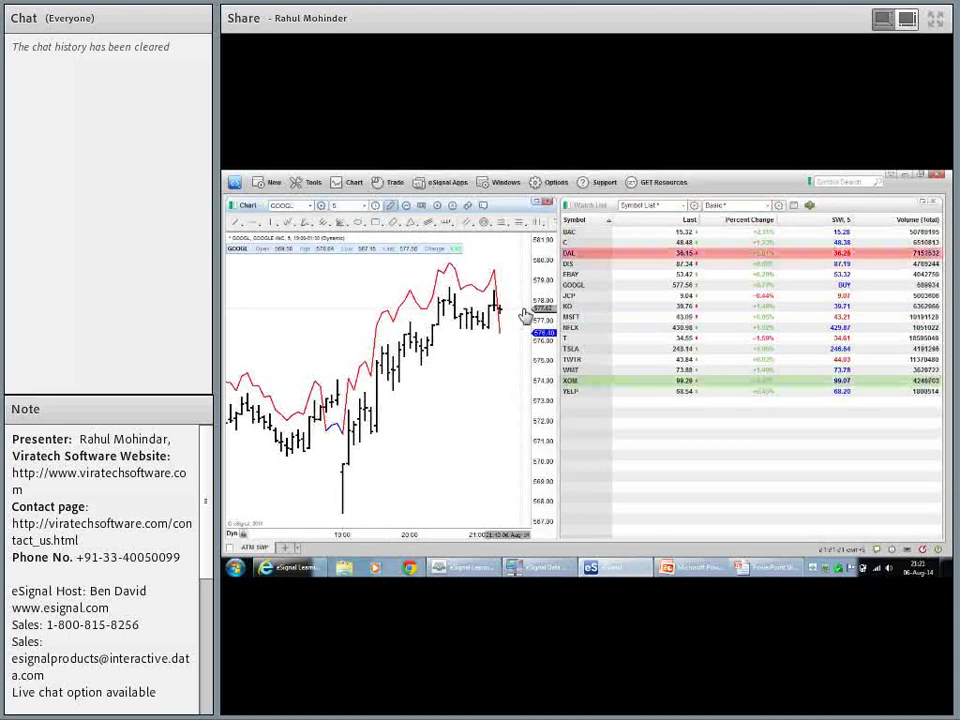
pyautogui.click(713, 293)
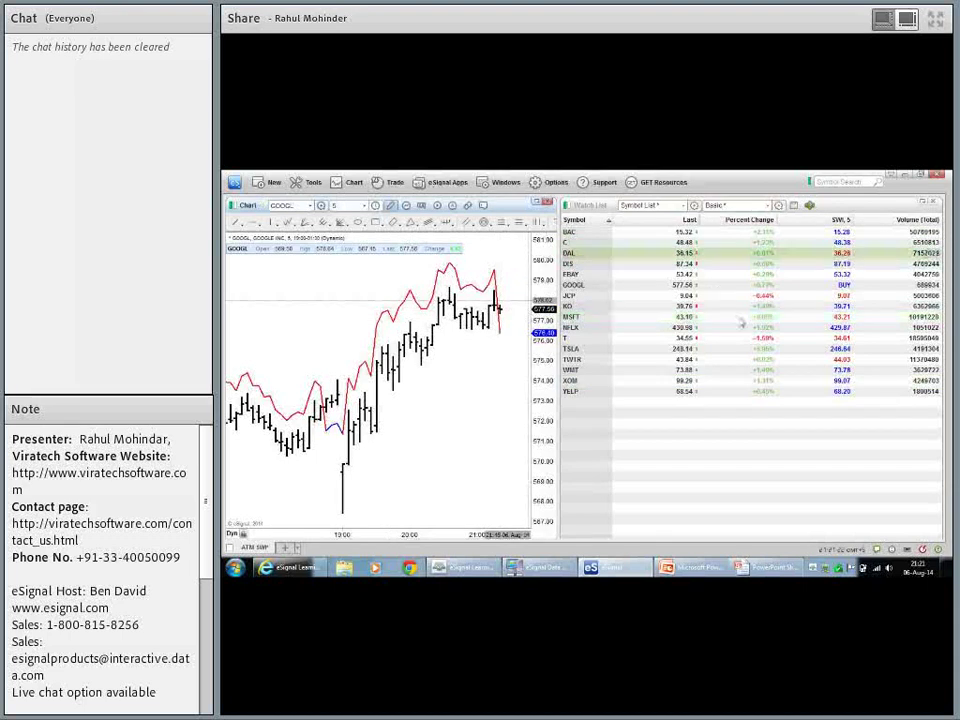
pyautogui.click(815, 306)
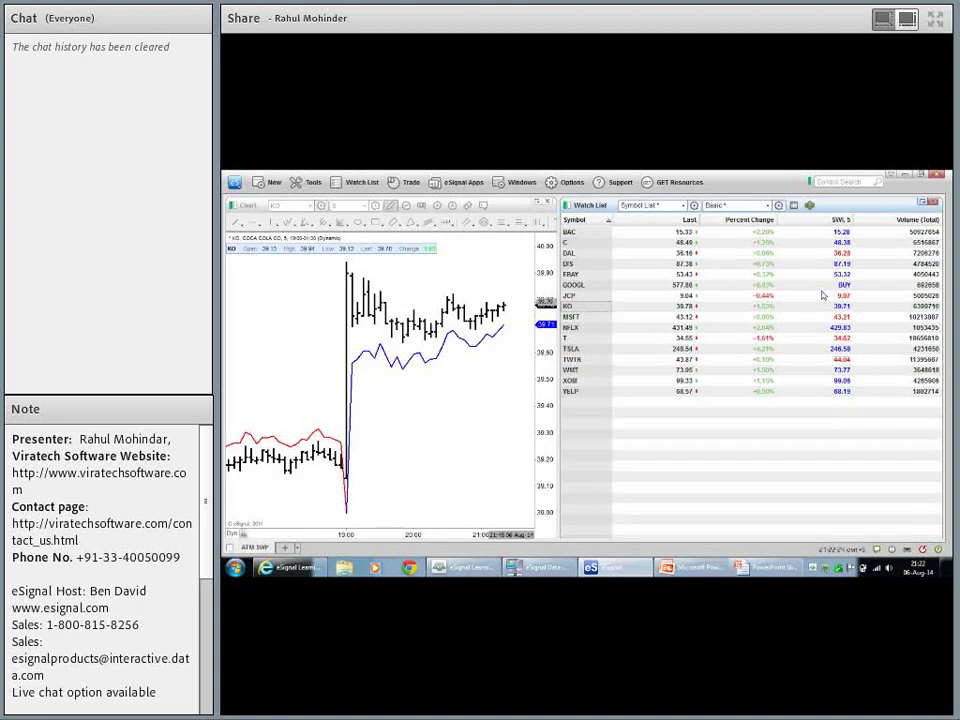
# Switch to the PowerPoint slide show with the SWI PowerScreener Alerts slide.
pyautogui.hotkey('alt', 'Tab')
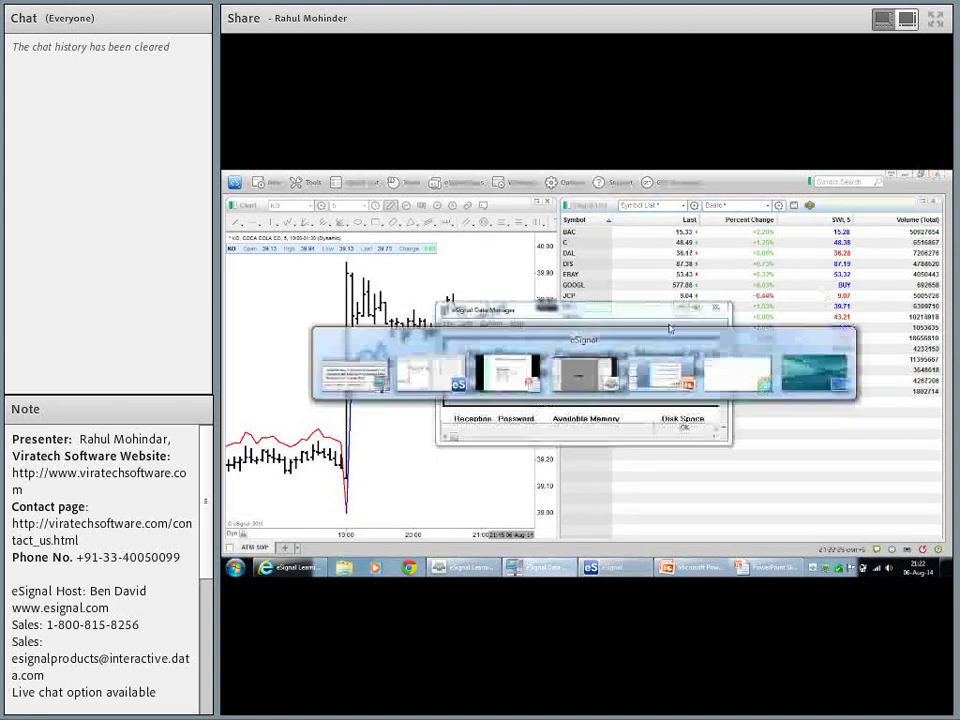
pyautogui.click(752, 568)
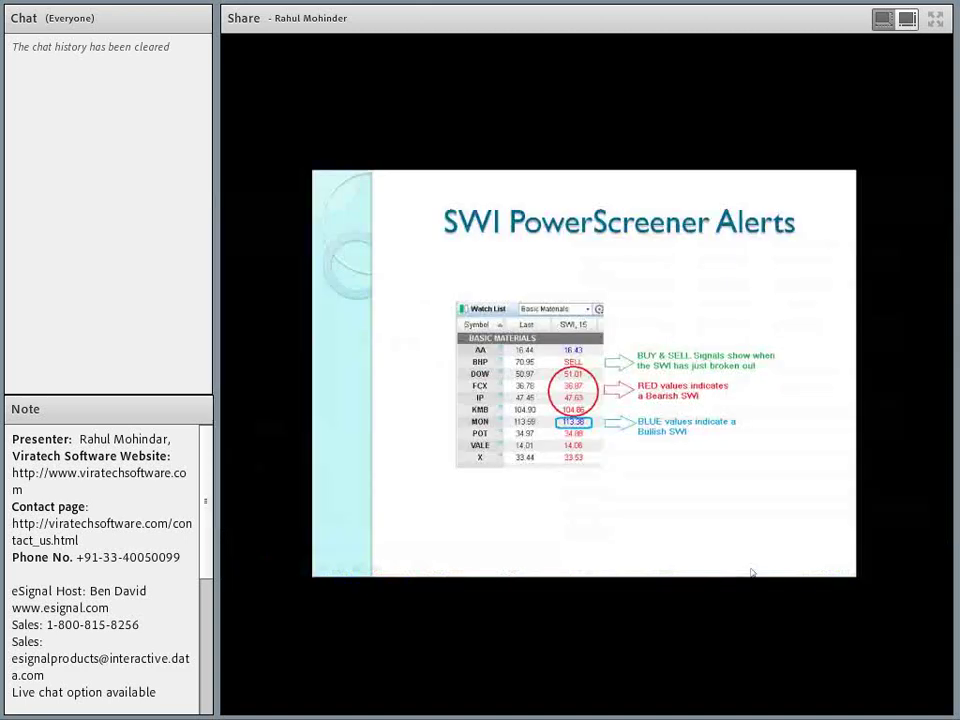